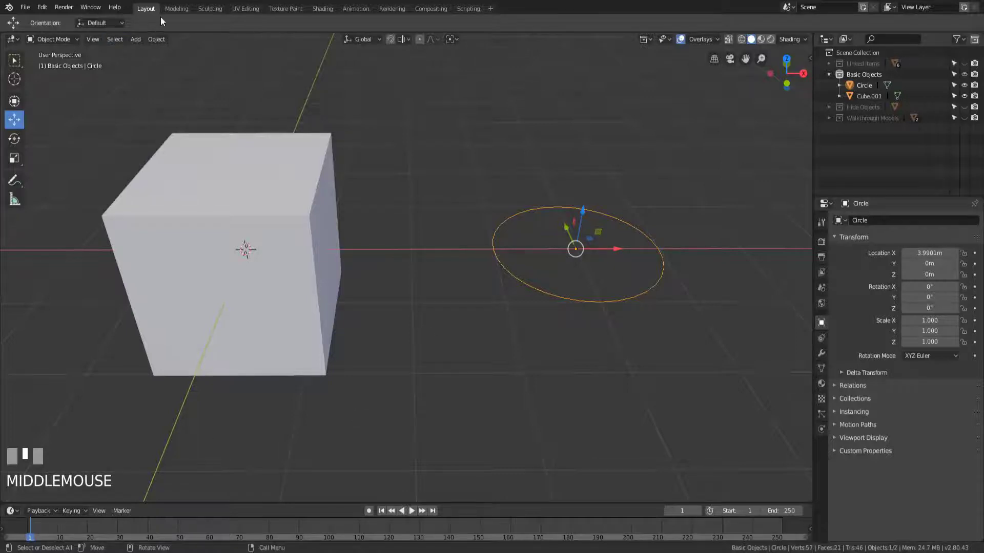
# - Switch to the Modeling workspace so the Circle's vertices can be edited
pyautogui.click(176, 8)
# - Select all 32 circle vertices and fill them with one n-gon face, making a solid disc
pyautogui.scroll(4, 303, 292)
pyautogui.keyDown('shift'); pyautogui.moveTo(303, 292); pyautogui.dragTo(330, 350, button='middle'); pyautogui.keyUp('shift')
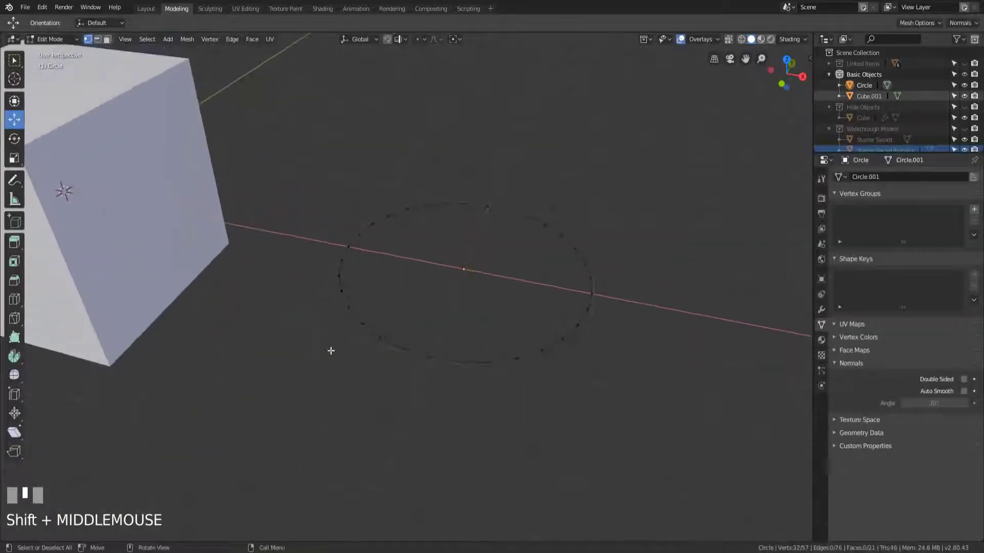
pyautogui.press('a')
pyautogui.scroll(-2, 330, 379)
pyautogui.moveTo(327, 384); pyautogui.dragTo(333, 397, button='middle')
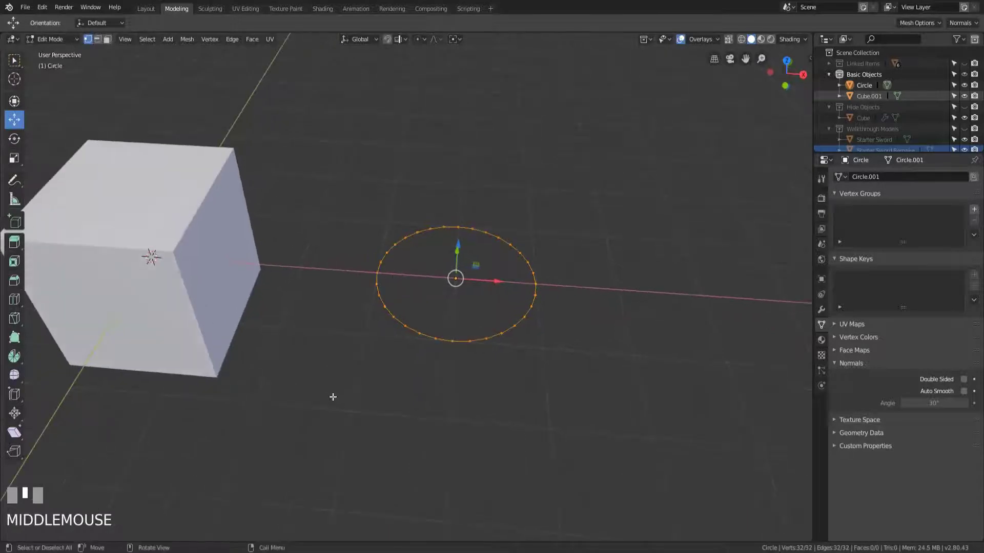
pyautogui.scroll(2, 333, 397)
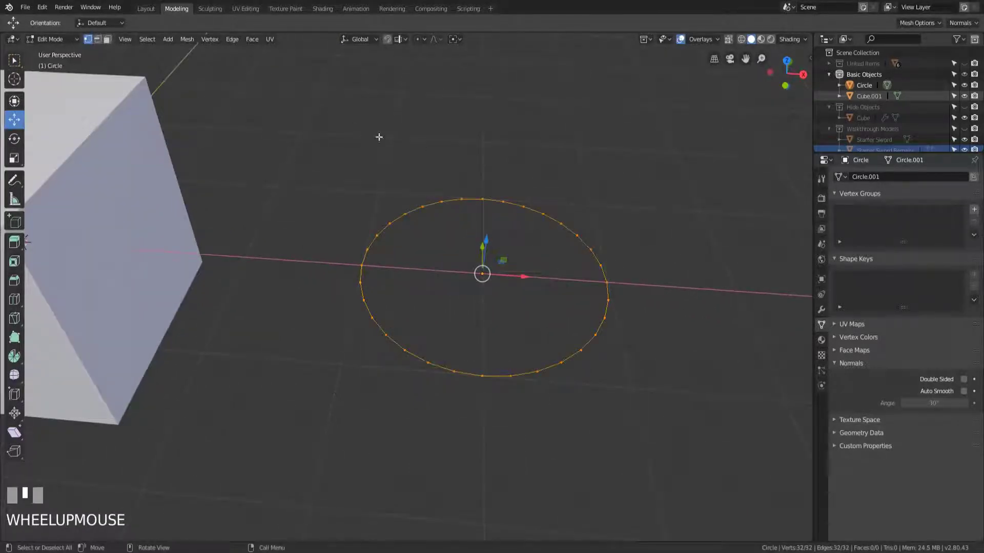
pyautogui.moveTo(393, 213); pyautogui.dragTo(395, 235, button='middle')
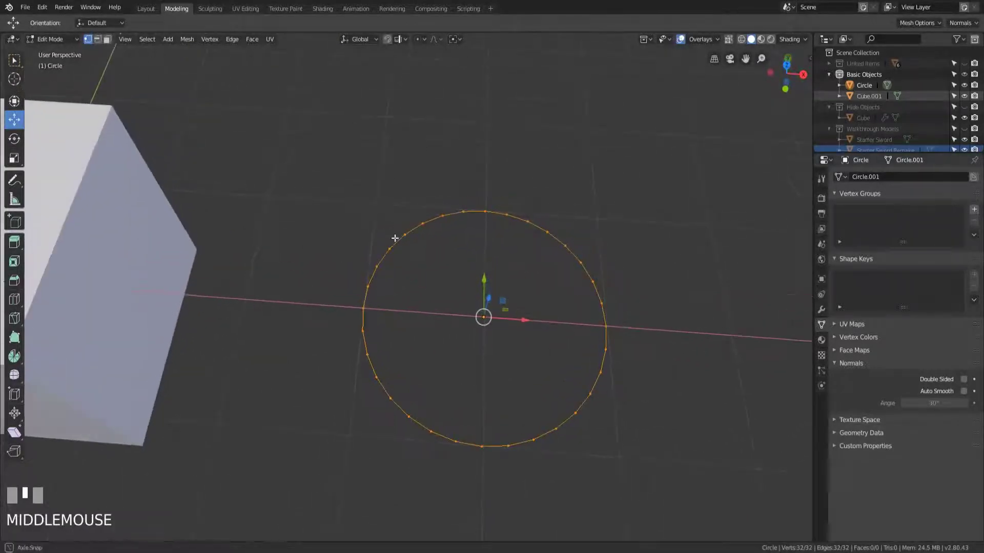
pyautogui.keyDown('shift'); pyautogui.moveTo(535, 369); pyautogui.dragTo(471, 375, button='middle'); pyautogui.keyUp('shift')
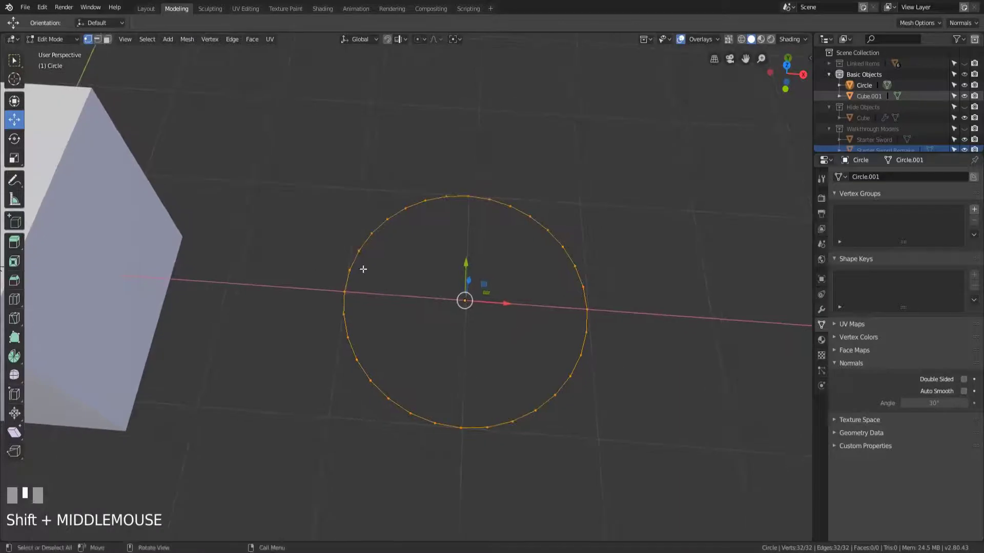
pyautogui.moveTo(502, 454); pyautogui.dragTo(503, 431, button='middle')
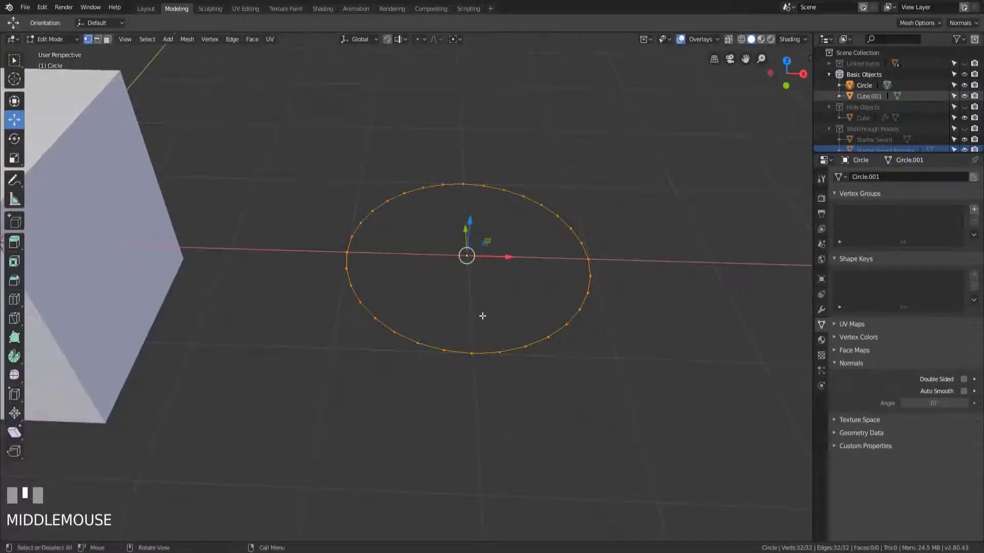
pyautogui.press('f')
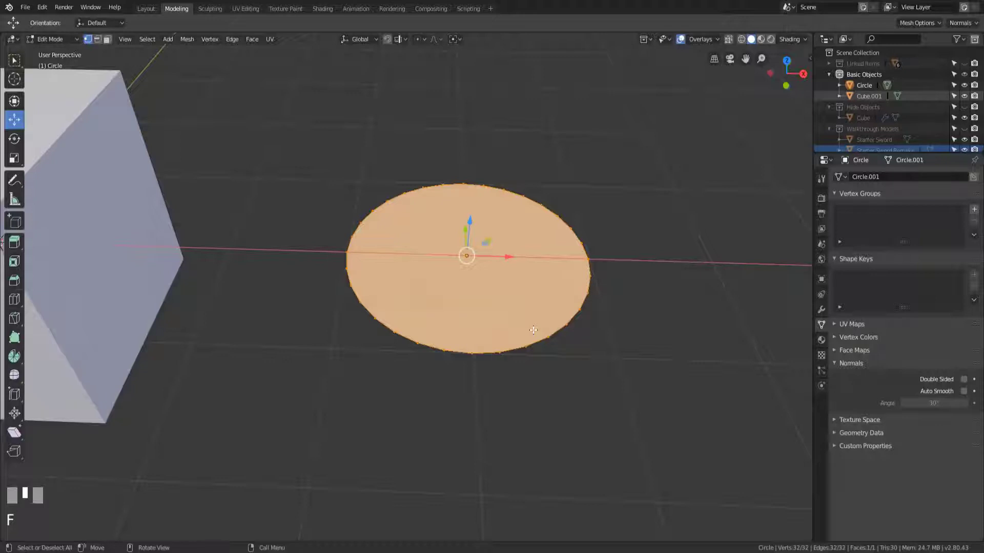
pyautogui.moveTo(488, 362); pyautogui.dragTo(494, 301, button='middle')
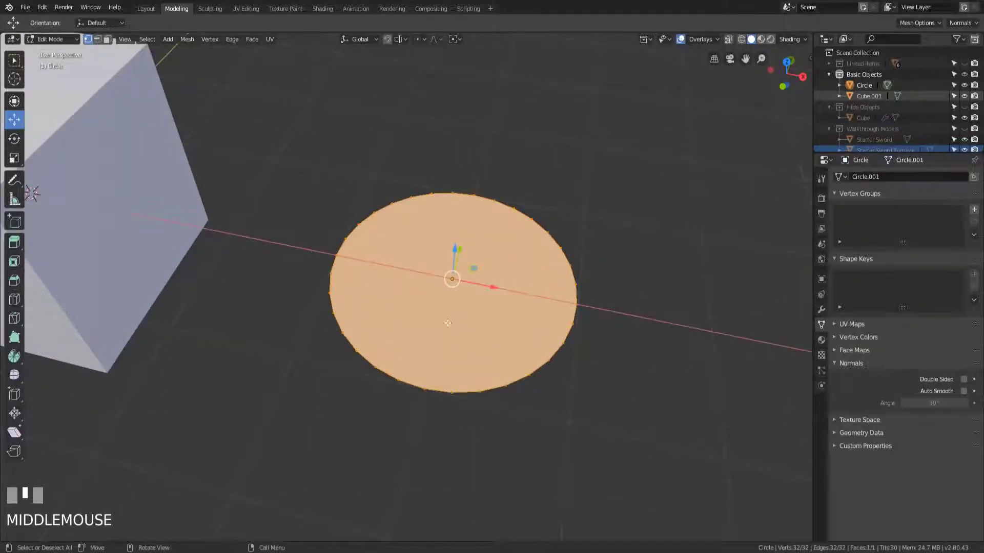
# - Undo the single face and fill the circle's vertex ring with triangles instead
pyautogui.hotkey('ctrl', 'z')
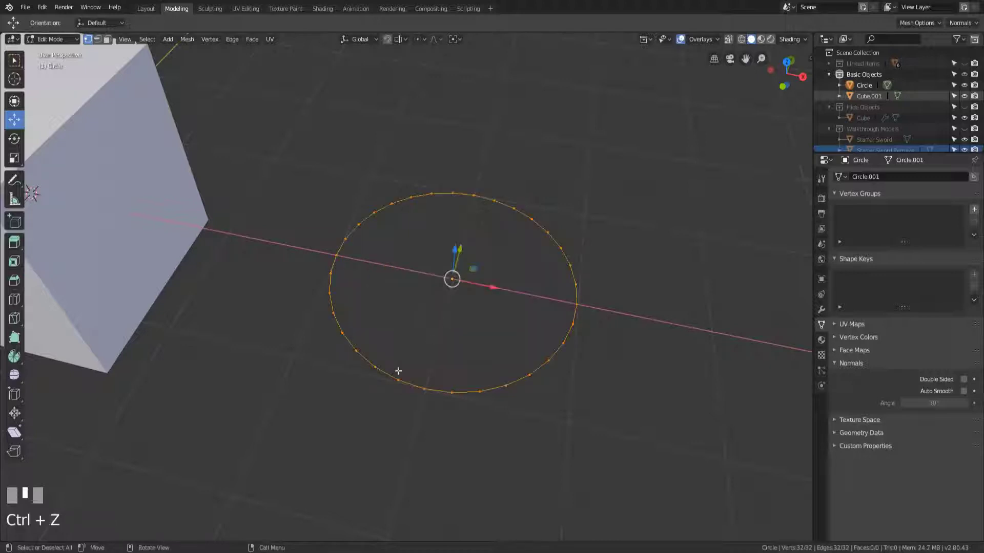
pyautogui.hotkey('alt', 'f')
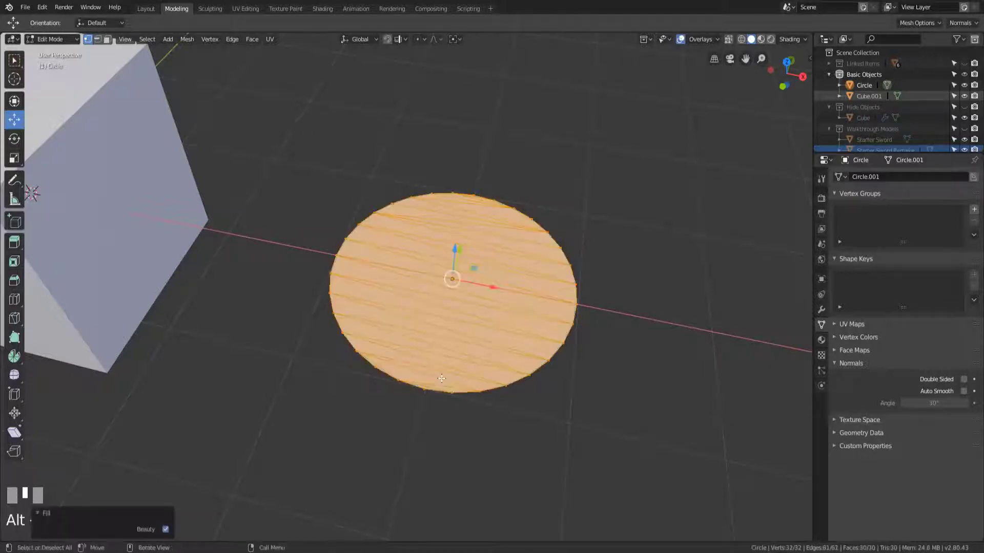
pyautogui.scroll(3, 543, 394)
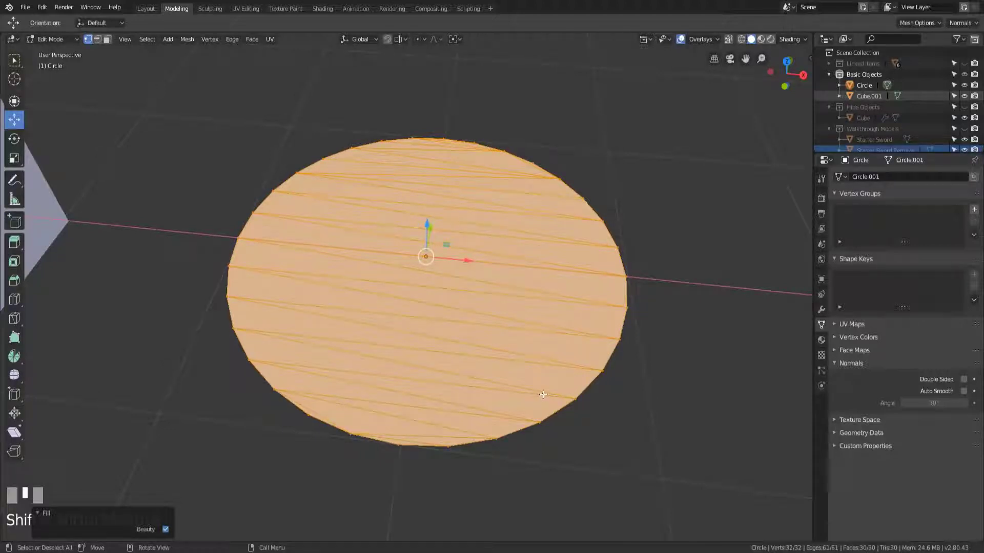
# - Compare the fill with Beauty on and off, leaving Beauty unchecked for 30 triangles
pyautogui.click(165, 530)
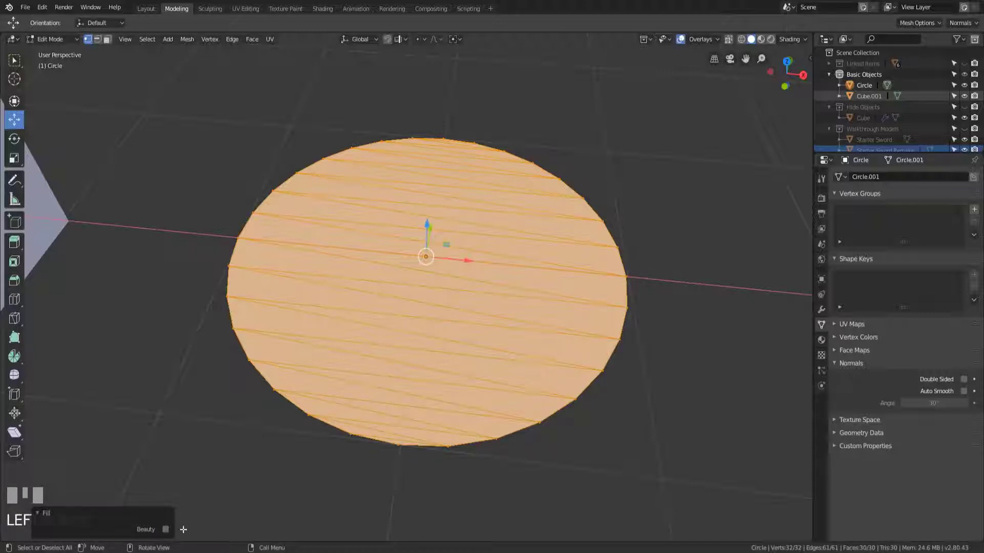
pyautogui.click(166, 530)
pyautogui.moveTo(517, 325); pyautogui.dragTo(431, 343, button='middle')
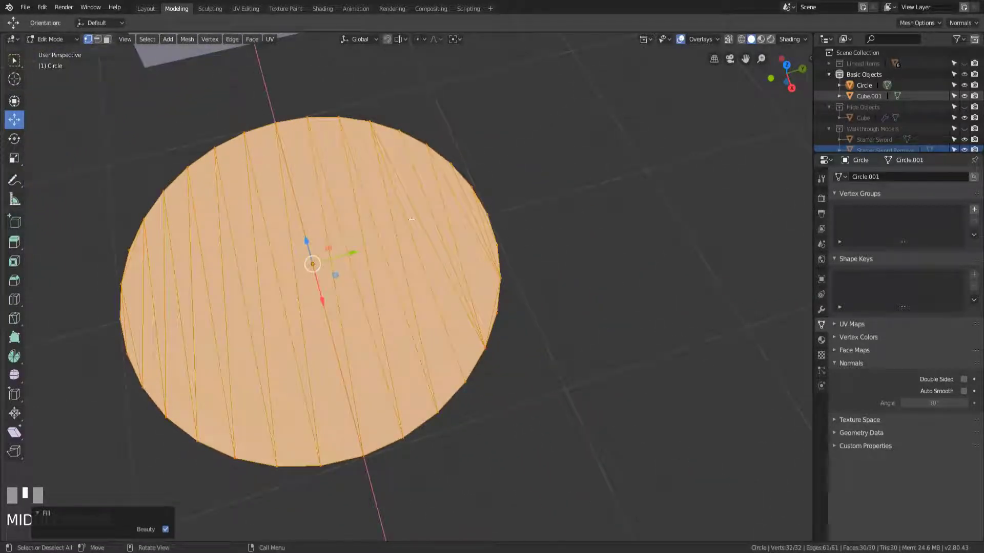
pyautogui.click(166, 531)
pyautogui.click(165, 531)
pyautogui.keyDown('shift'); pyautogui.moveTo(217, 481); pyautogui.dragTo(439, 475, button='middle'); pyautogui.keyUp('shift')
pyautogui.scroll(2, 456, 458)
pyautogui.scroll(-2, 434, 461)
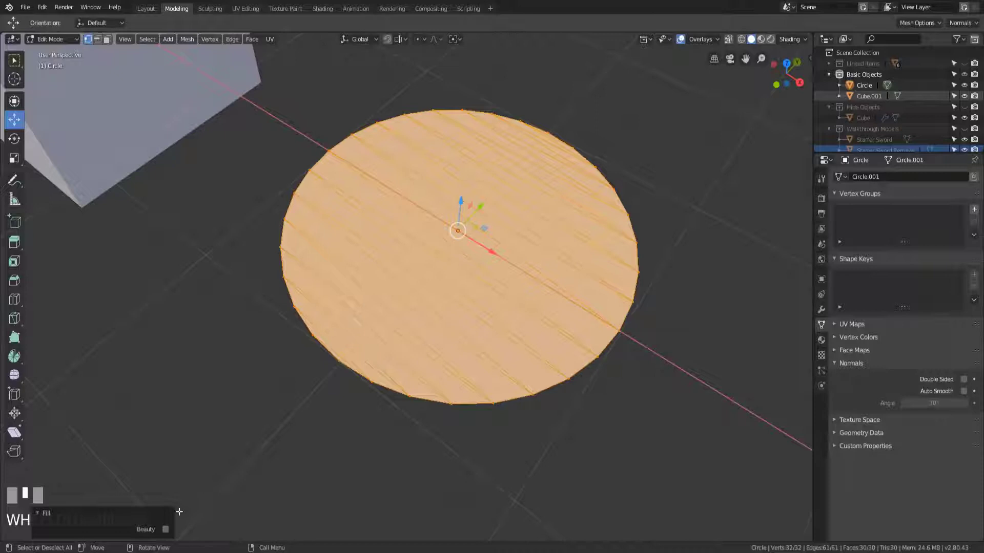
pyautogui.scroll(-2, 278, 389)
pyautogui.moveTo(279, 389); pyautogui.dragTo(358, 419, button='middle')
pyautogui.scroll(2, 371, 392)
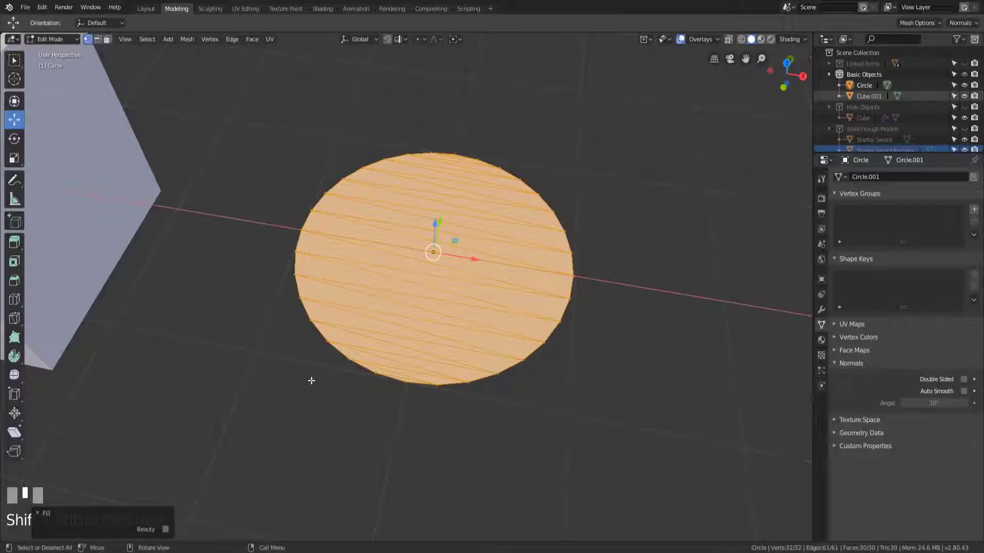
# - Undo the triangle fill and apply Grid Fill from the face operations menu
pyautogui.hotkey('ctrl', 'z')
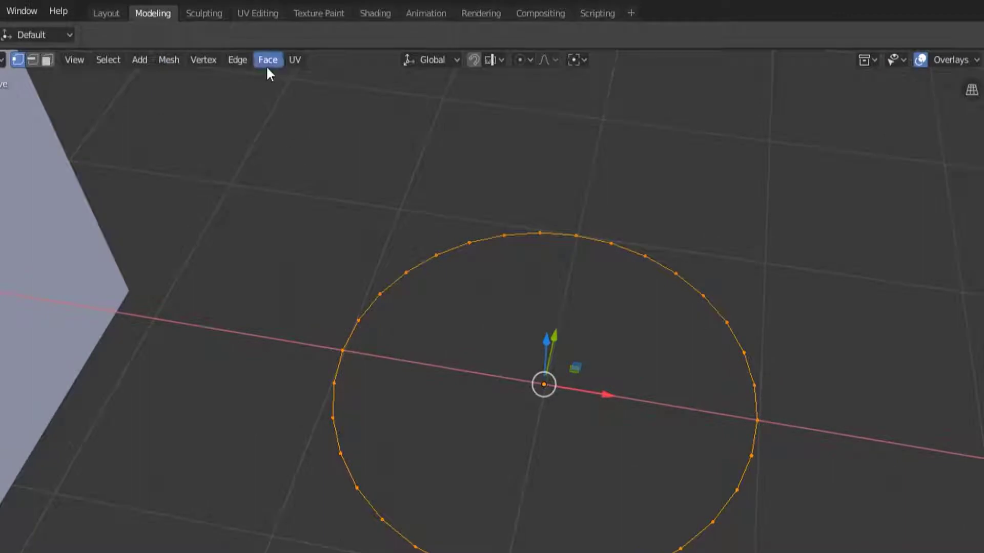
pyautogui.click(264, 65)
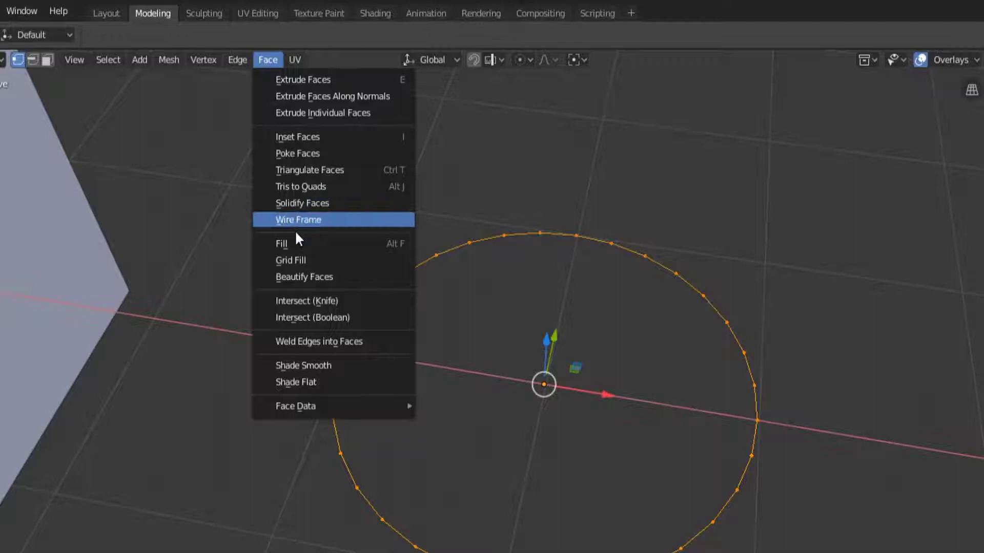
pyautogui.click(326, 261)
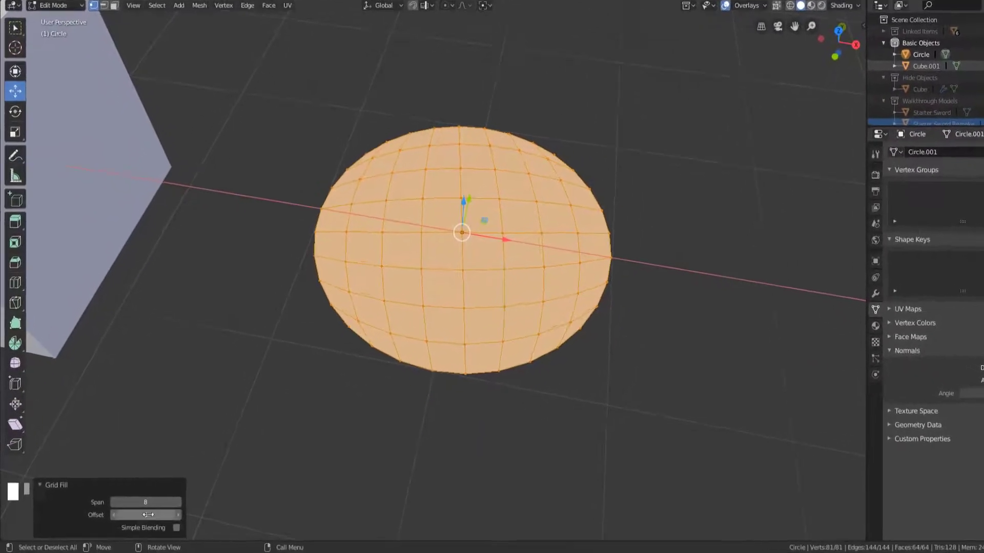
# - Try Grid Fill spans from 9 down to 2 and offsets of 1 and 2
pyautogui.click(229, 487)
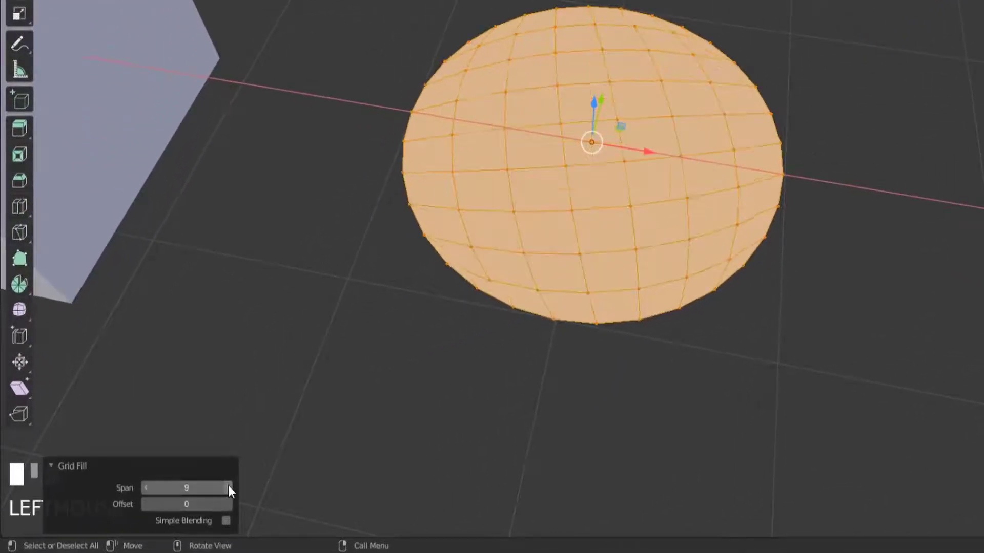
pyautogui.click(145, 489)
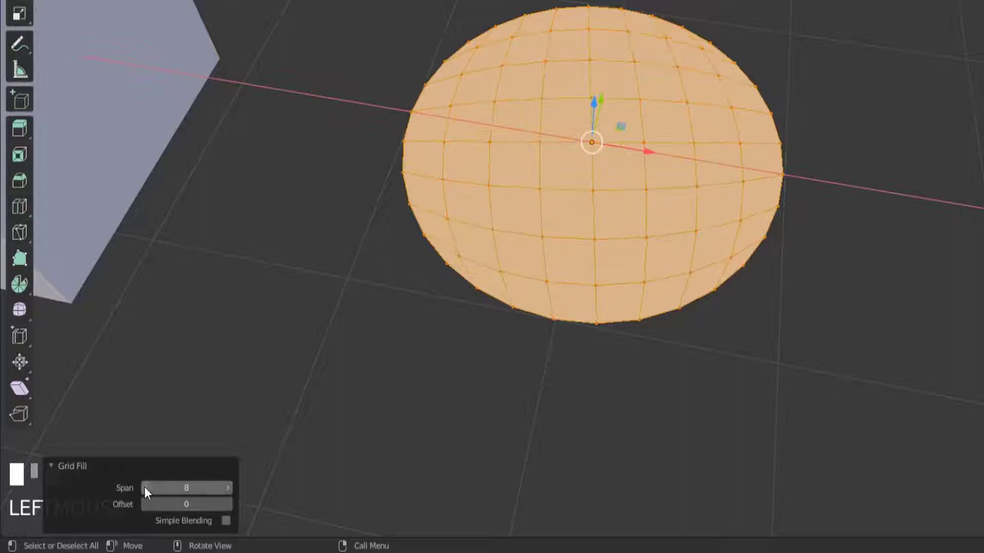
pyautogui.click(144, 487)
pyautogui.click(145, 487)
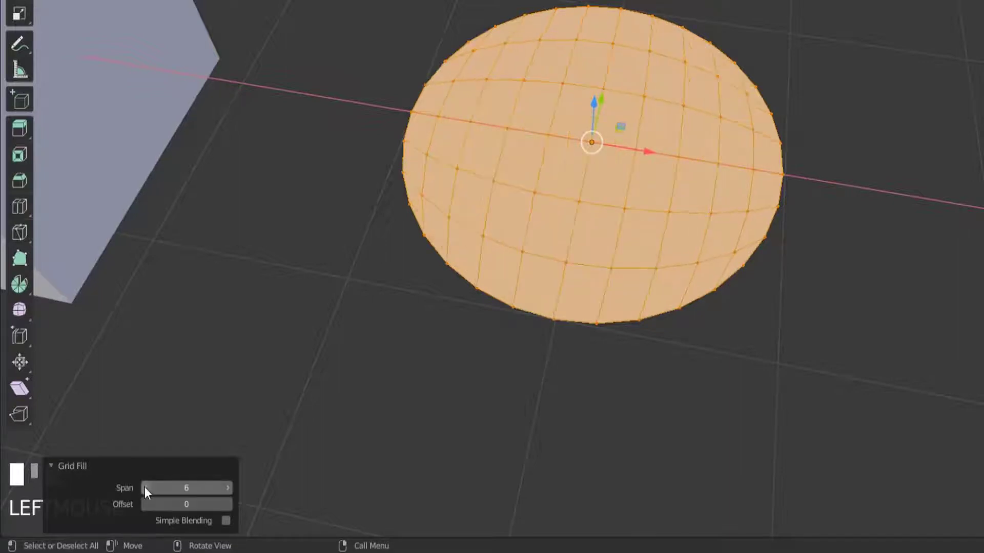
pyautogui.click(145, 488)
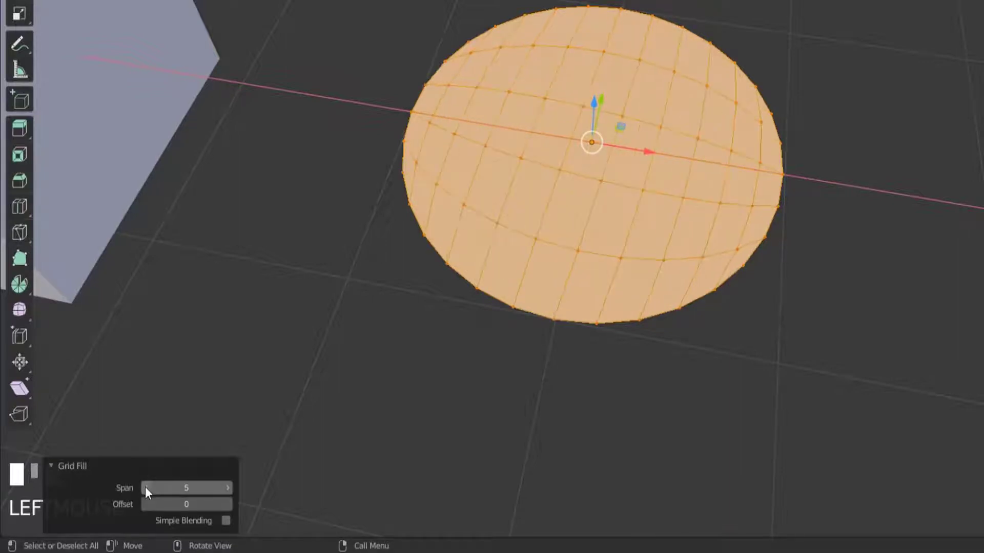
pyautogui.click(145, 489)
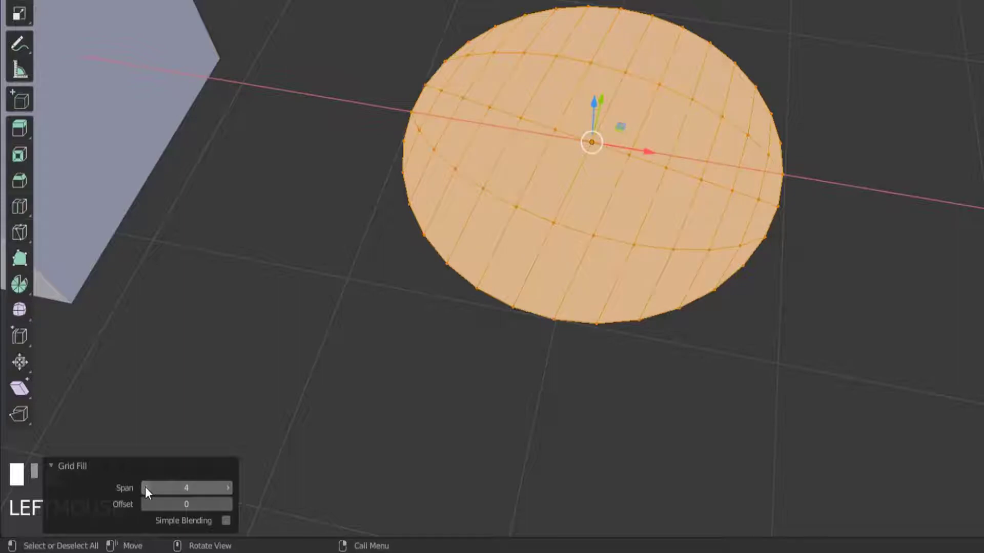
pyautogui.click(145, 487)
pyautogui.click(146, 487)
pyautogui.click(227, 504)
pyautogui.click(227, 504)
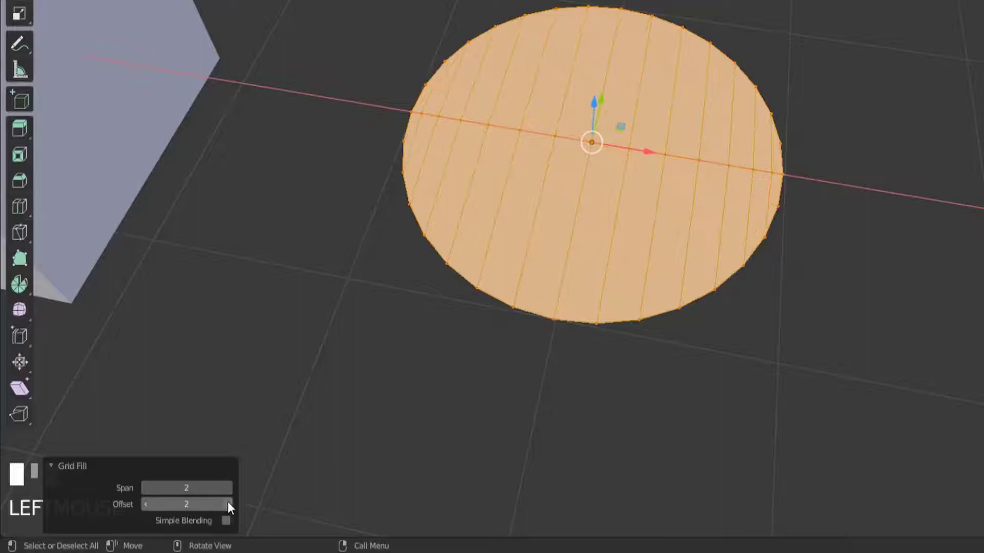
# - Settle the Grid Fill on Span 6 and Offset 0, then inspect the quad-filled disc
pyautogui.moveTo(671, 143); pyautogui.dragTo(559, 159, button='middle')
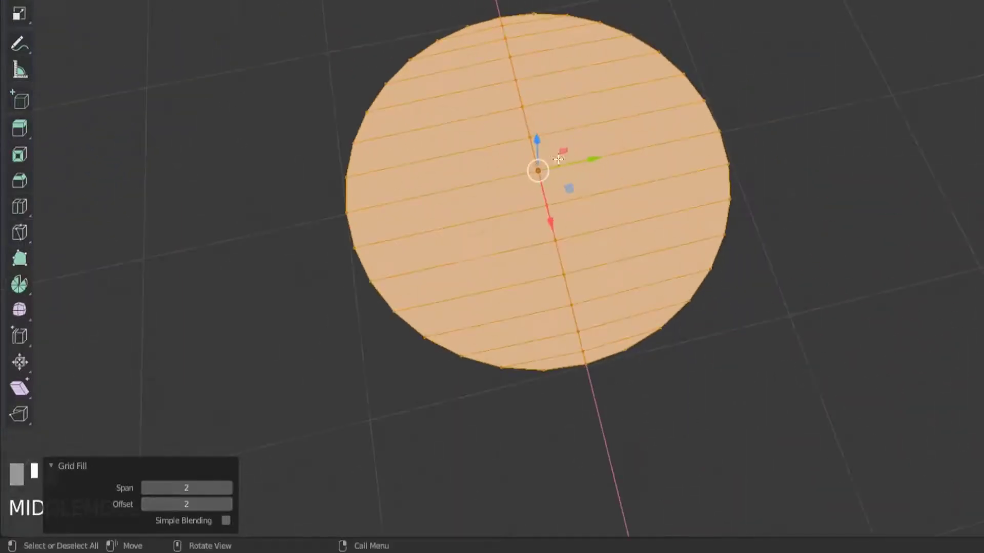
pyautogui.click(227, 488)
pyautogui.click(227, 488)
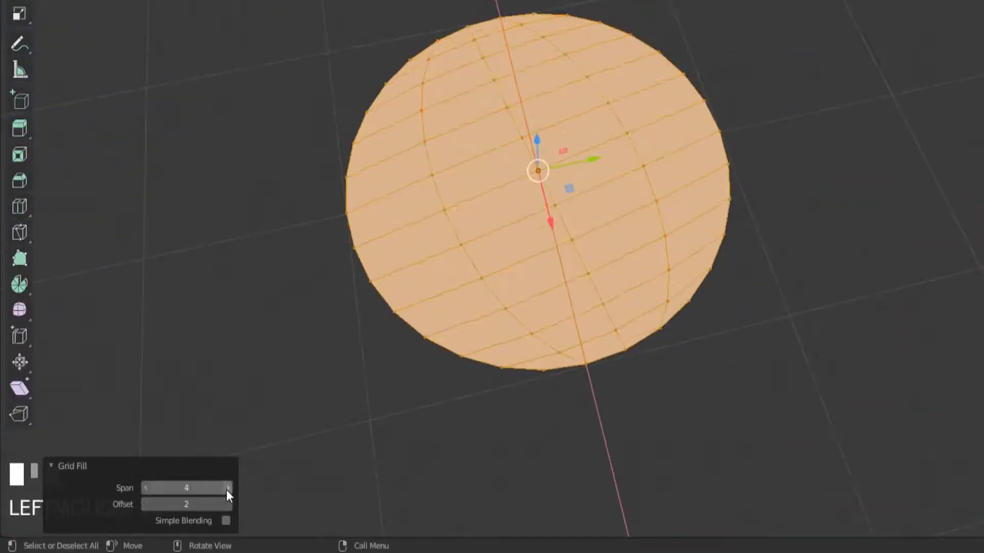
pyautogui.click(227, 488)
pyautogui.click(145, 505)
pyautogui.click(146, 504)
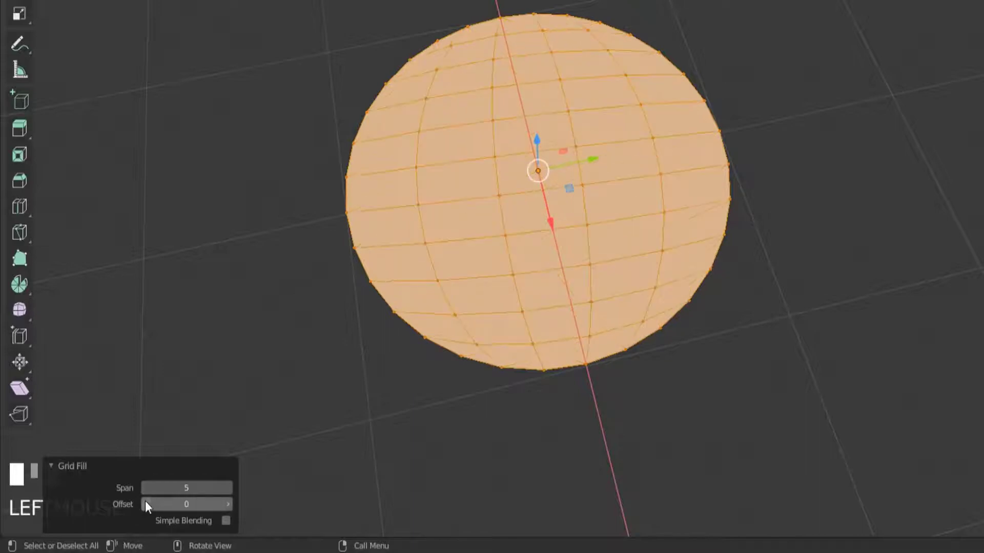
pyautogui.click(227, 488)
pyautogui.moveTo(483, 409); pyautogui.dragTo(598, 332, button='middle')
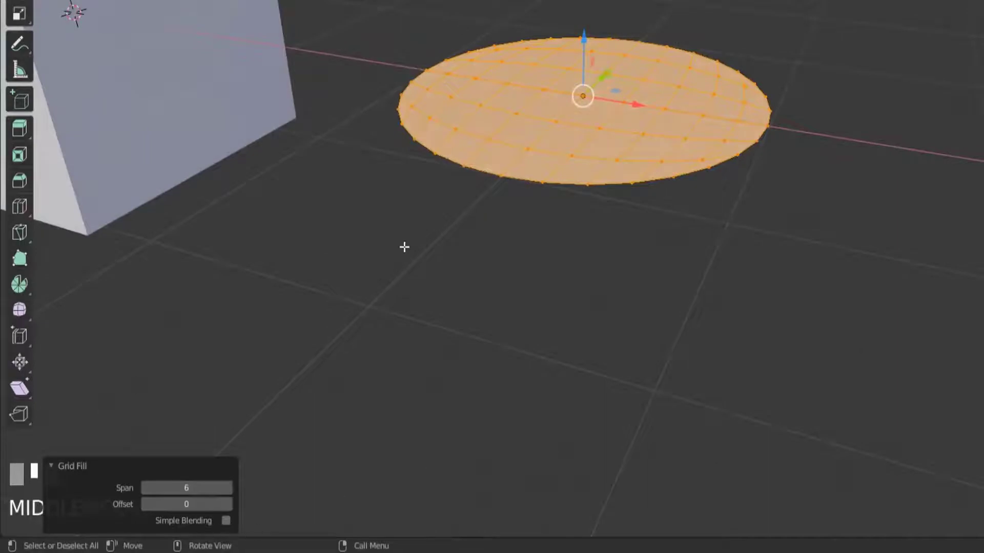
pyautogui.scroll(-2, 387, 268)
pyautogui.moveTo(387, 268); pyautogui.dragTo(430, 337, button='middle')
pyautogui.scroll(1, 429, 294)
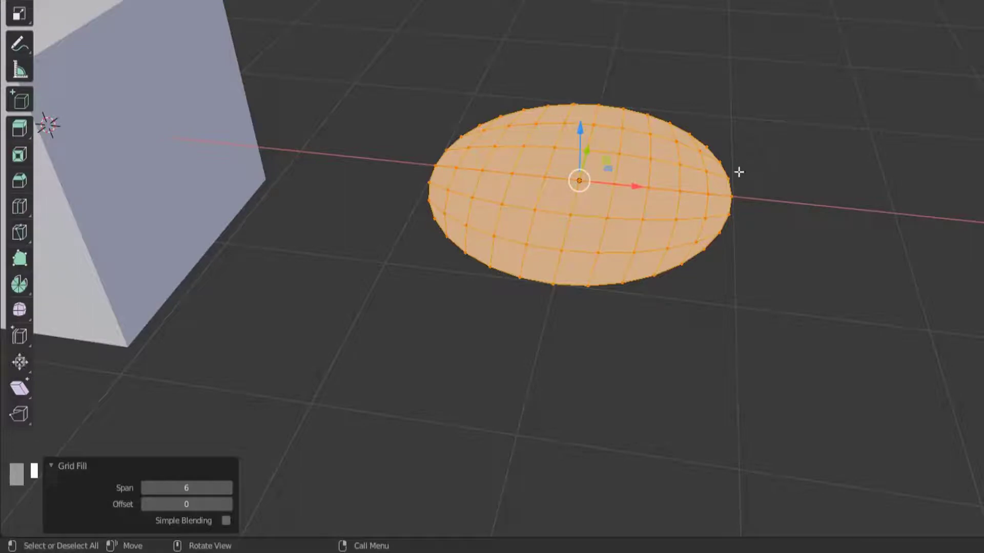
pyautogui.scroll(-1, 682, 186)
pyautogui.keyDown('shift'); pyautogui.moveTo(555, 270); pyautogui.dragTo(667, 286, button='middle'); pyautogui.keyUp('shift')
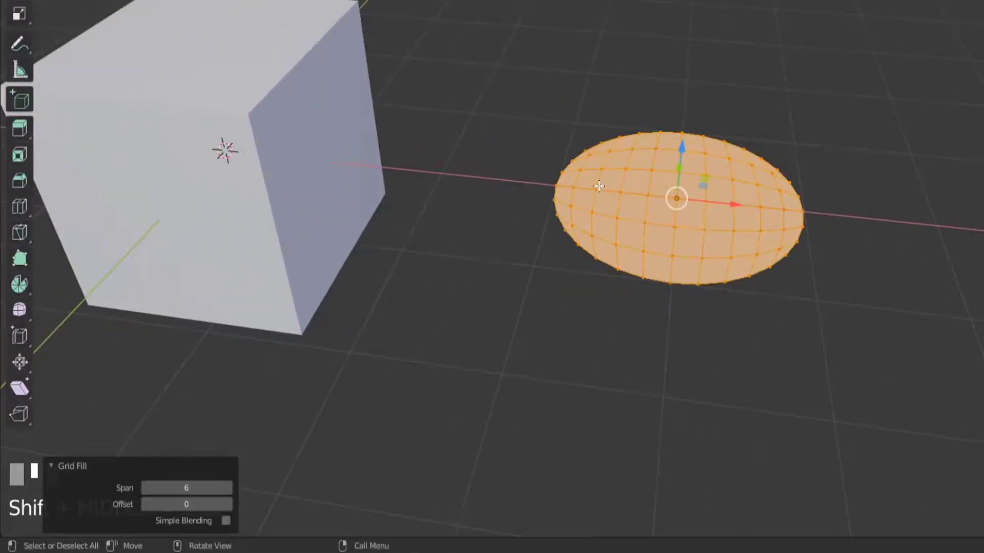
pyautogui.keyDown('shift'); pyautogui.moveTo(598, 186); pyautogui.dragTo(397, 149, button='middle'); pyautogui.keyUp('shift')
# - Leave Edit Mode on the disc, select the cube, and enter Edit Mode on it
pyautogui.press('Tab')
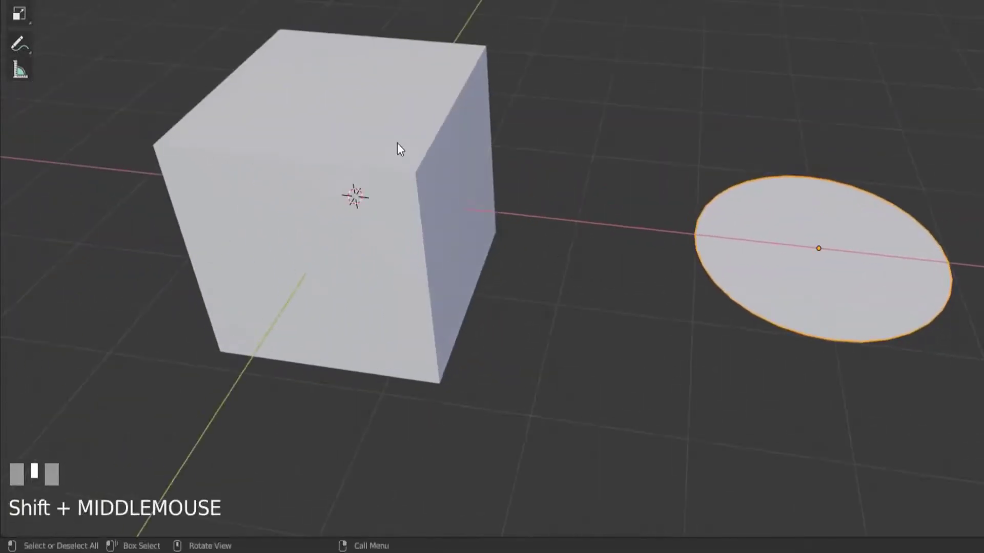
pyautogui.keyDown('shift'); pyautogui.moveTo(399, 196); pyautogui.dragTo(532, 190, button='middle'); pyautogui.keyUp('shift')
pyautogui.click(534, 155)
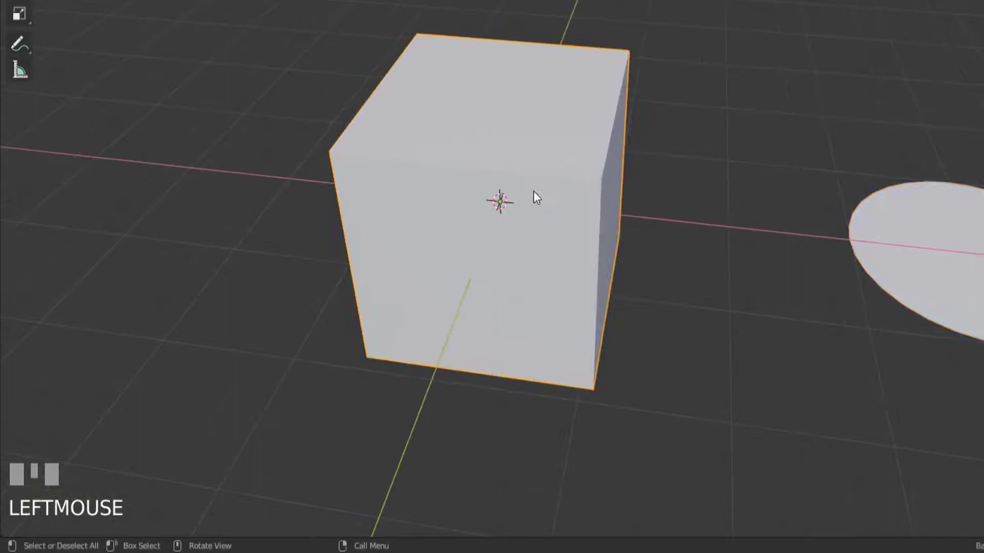
pyautogui.press('Tab')
pyautogui.keyDown('shift'); pyautogui.moveTo(538, 147); pyautogui.dragTo(530, 211, button='middle'); pyautogui.keyUp('shift')
pyautogui.scroll(1, 621, 200)
# - Select the cube's top face in face mode, then switch to vertex selection
pyautogui.moveTo(536, 145); pyautogui.dragTo(441, 155, button='middle')
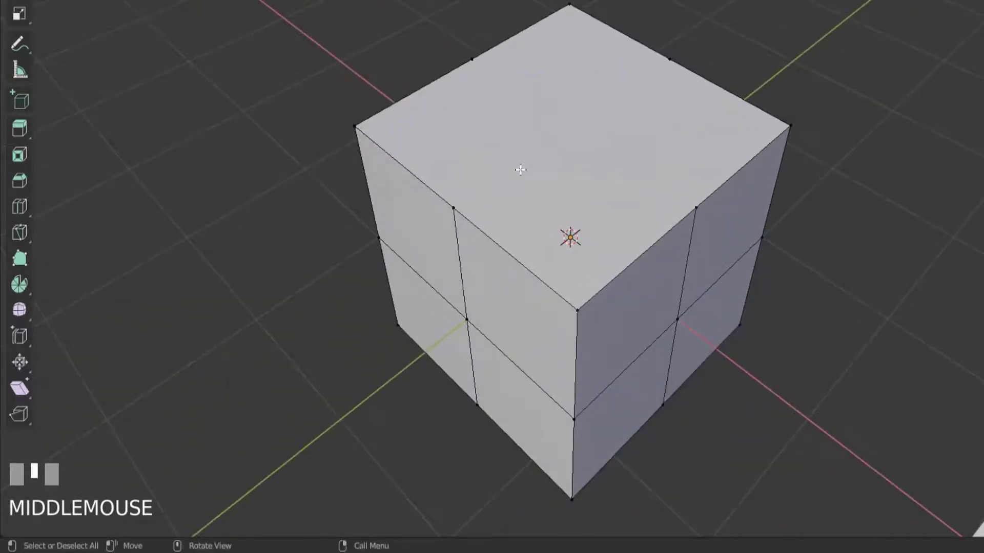
pyautogui.press('3')
pyautogui.click(554, 142)
pyautogui.moveTo(567, 264); pyautogui.dragTo(592, 255, button='middle')
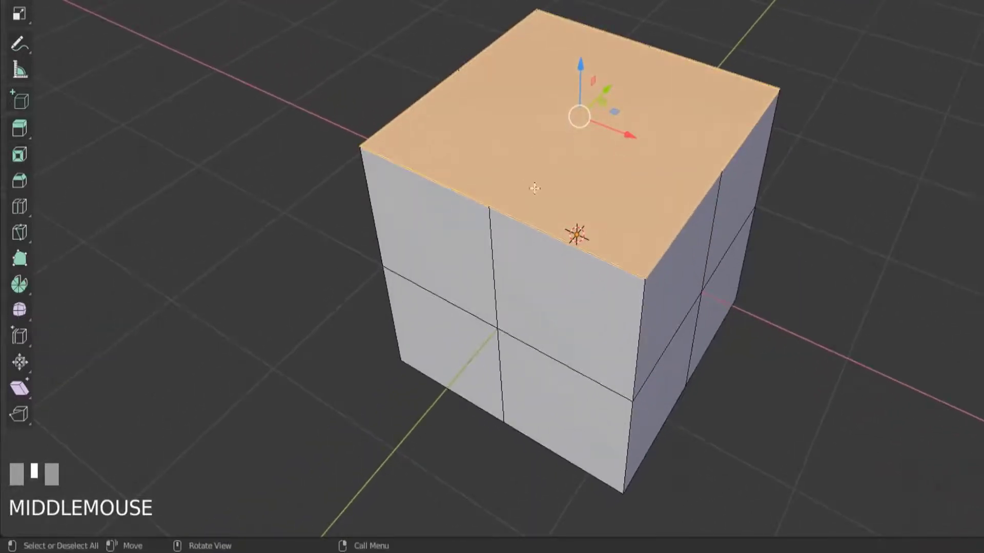
pyautogui.press('1')
pyautogui.moveTo(536, 194); pyautogui.dragTo(554, 189, button='middle')
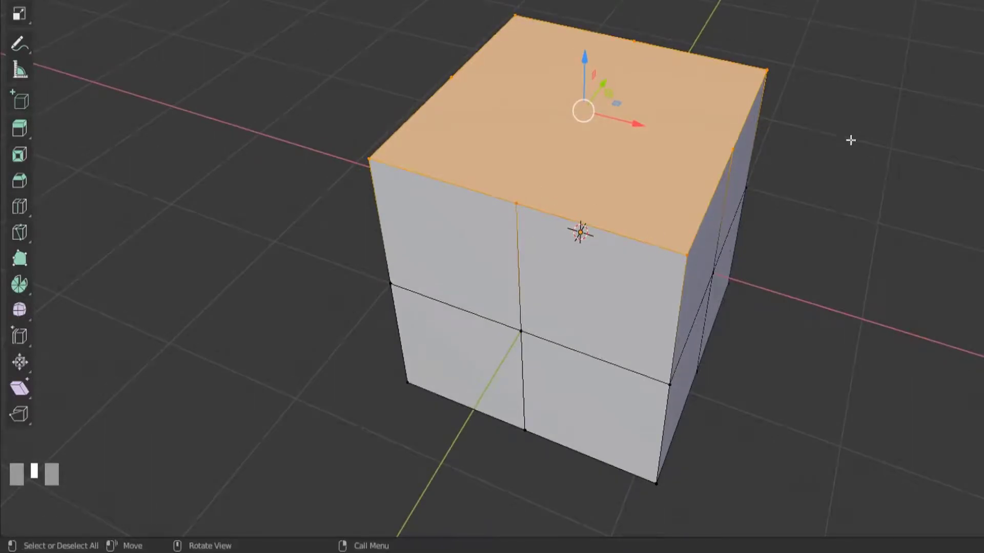
# - Connect the left and right midpoints with F and the front and back midpoints with J
pyautogui.click(451, 78)
pyautogui.keyDown('shift'); pyautogui.click(733, 149); pyautogui.keyUp('shift')
pyautogui.press('f')
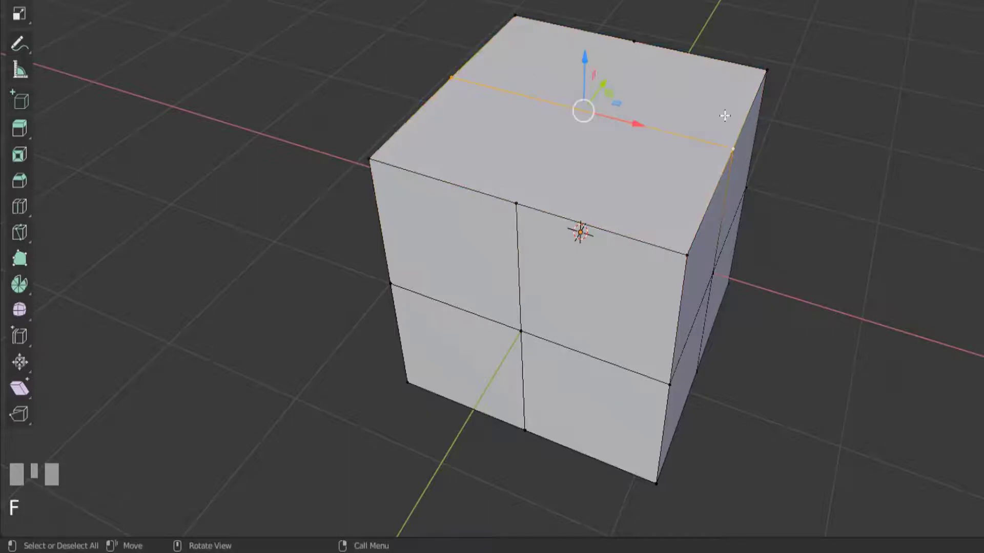
pyautogui.click(516, 205)
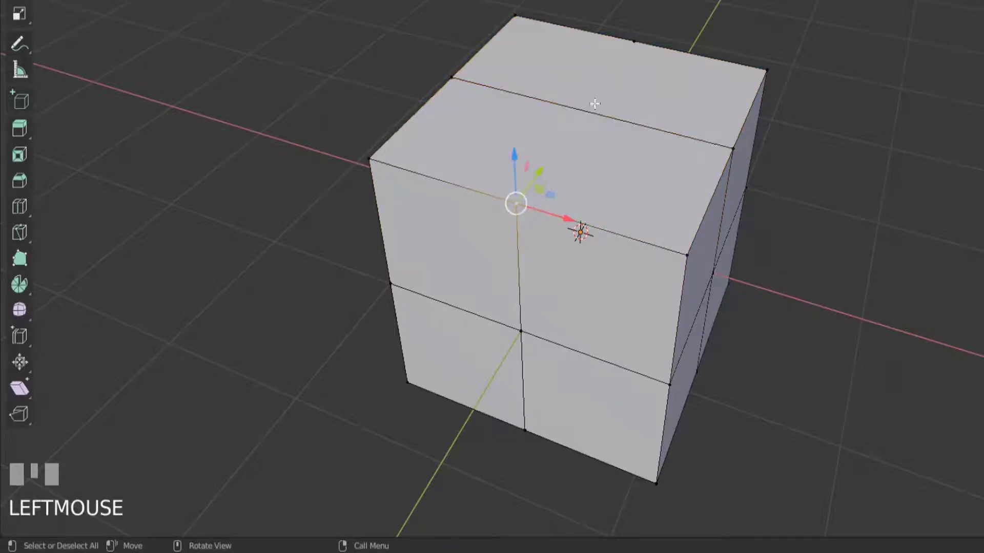
pyautogui.keyDown('shift'); pyautogui.click(634, 40); pyautogui.keyUp('shift')
pyautogui.press('j')
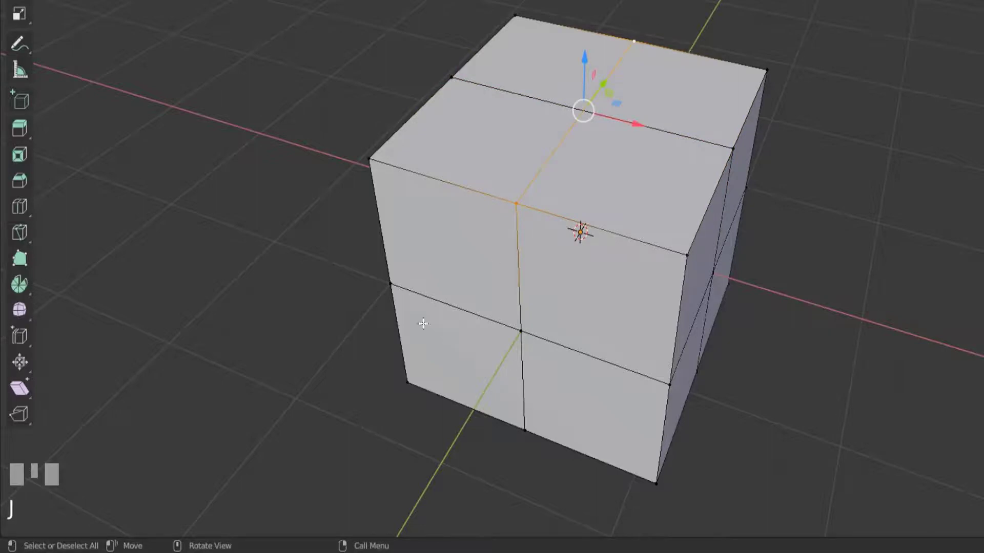
pyautogui.moveTo(634, 173); pyautogui.dragTo(615, 156, button='middle')
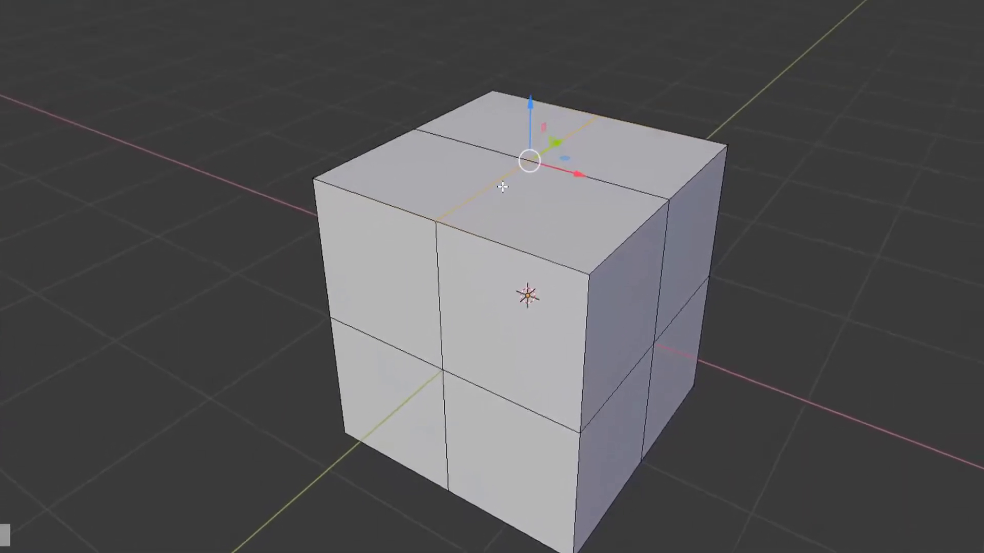
pyautogui.moveTo(503, 187); pyautogui.dragTo(568, 213, button='middle')
pyautogui.moveTo(523, 103); pyautogui.dragTo(522, 203)
pyautogui.moveTo(523, 203)
pyautogui.mouseDown(button='middle')
pyautogui.moveTo(549, 202)
pyautogui.moveTo(508, 207)
pyautogui.mouseUp(button='middle')
pyautogui.hotkey('ctrl', 'z')
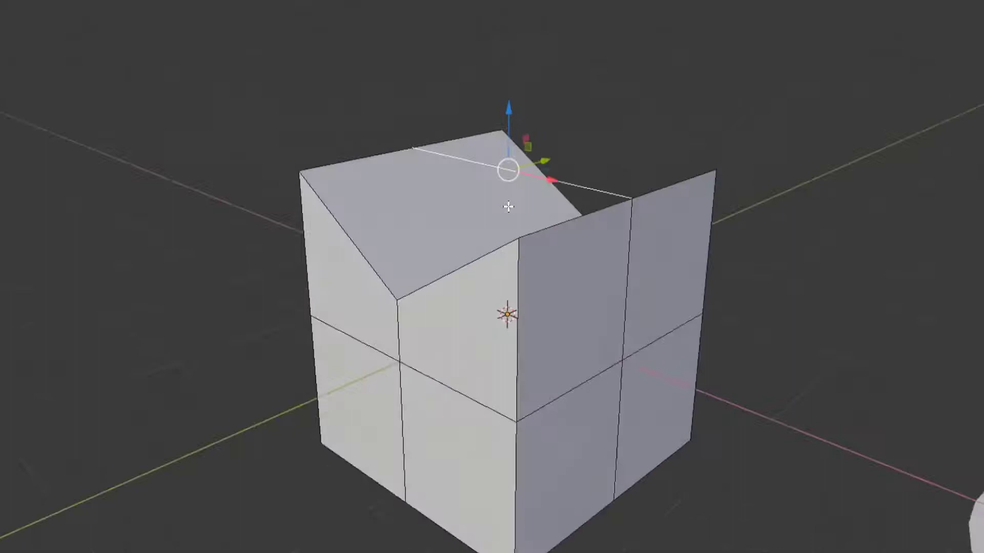
pyautogui.moveTo(431, 154); pyautogui.dragTo(486, 173, button='middle')
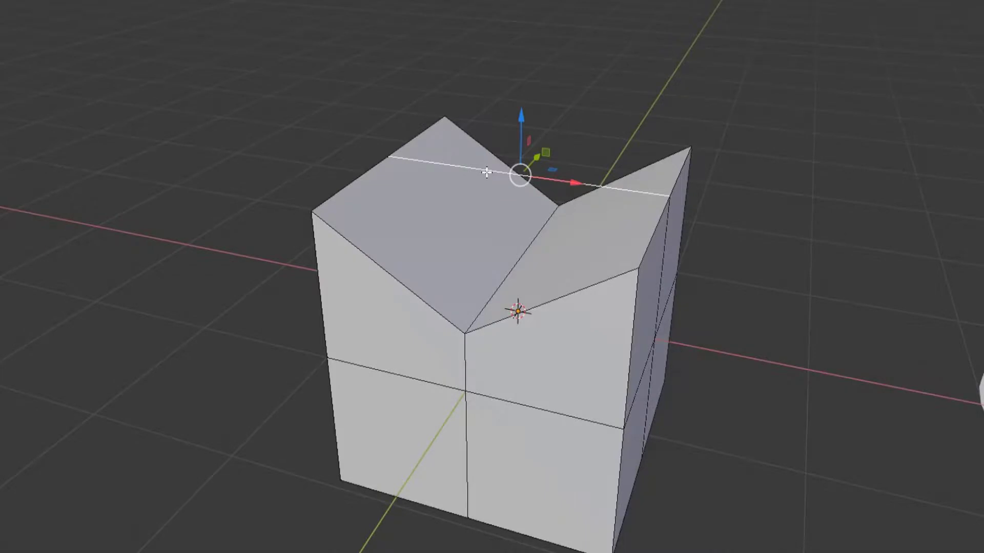
pyautogui.hotkey('ctrl', 'z')
pyautogui.hotkey('ctrl', 'z')
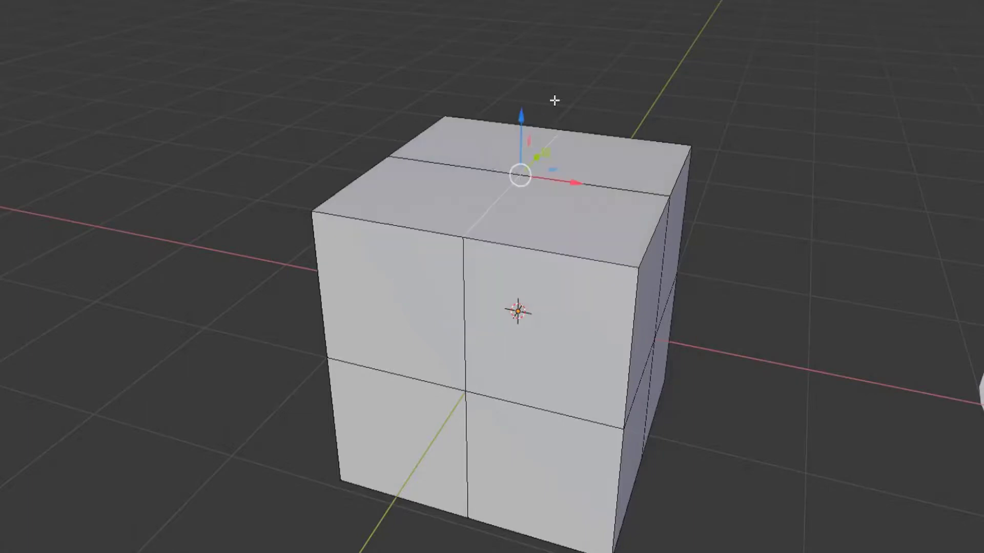
# - Delete the edge loop running across the cube's top face
pyautogui.keyDown('alt'); pyautogui.click(614, 189); pyautogui.keyUp('alt')
pyautogui.press('x')
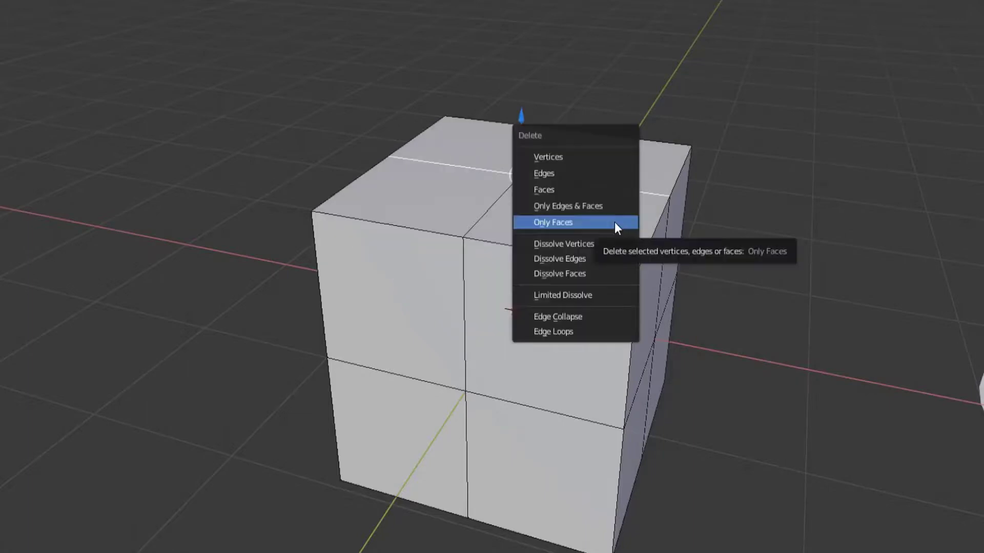
pyautogui.click(601, 174)
pyautogui.moveTo(599, 213); pyautogui.dragTo(564, 245, button='middle')
pyautogui.click(565, 245)
# - Join two opposite top vertices with J to make a new edge across the top
pyautogui.press('1')
pyautogui.click(618, 298)
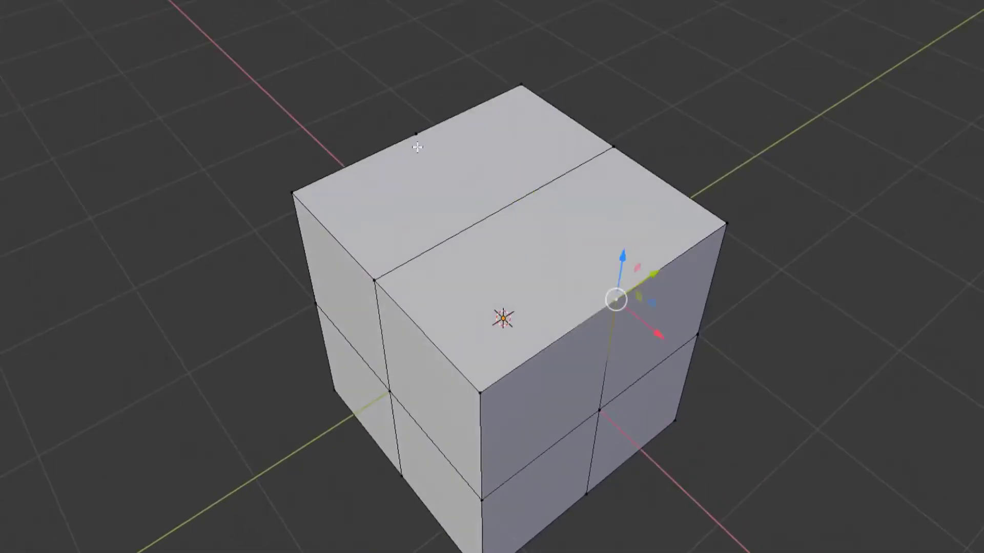
pyautogui.keyDown('shift'); pyautogui.click(416, 135); pyautogui.keyUp('shift')
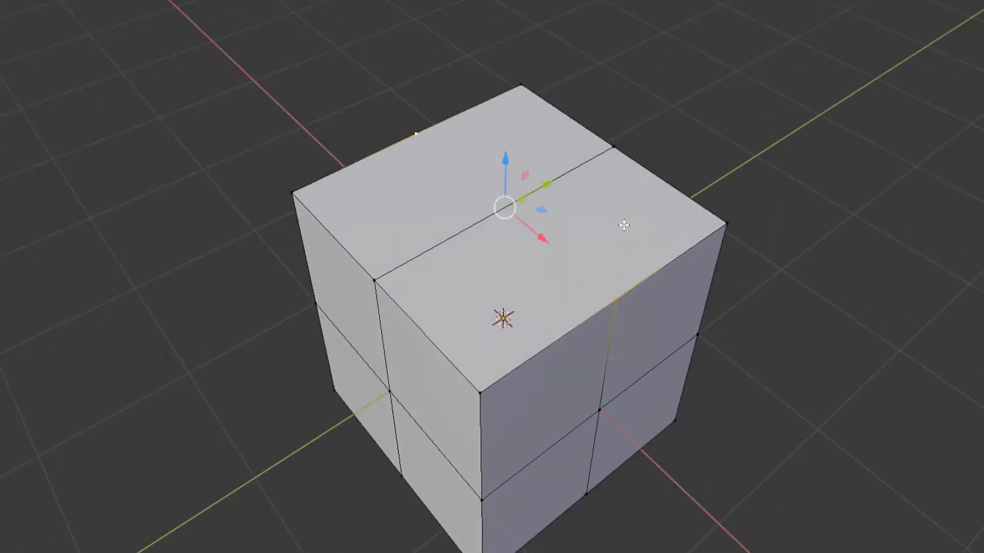
pyautogui.press('j')
# - Move the new edge 0.293 m up along Z to form a roof ridge
pyautogui.moveTo(552, 314); pyautogui.dragTo(532, 253, button='middle')
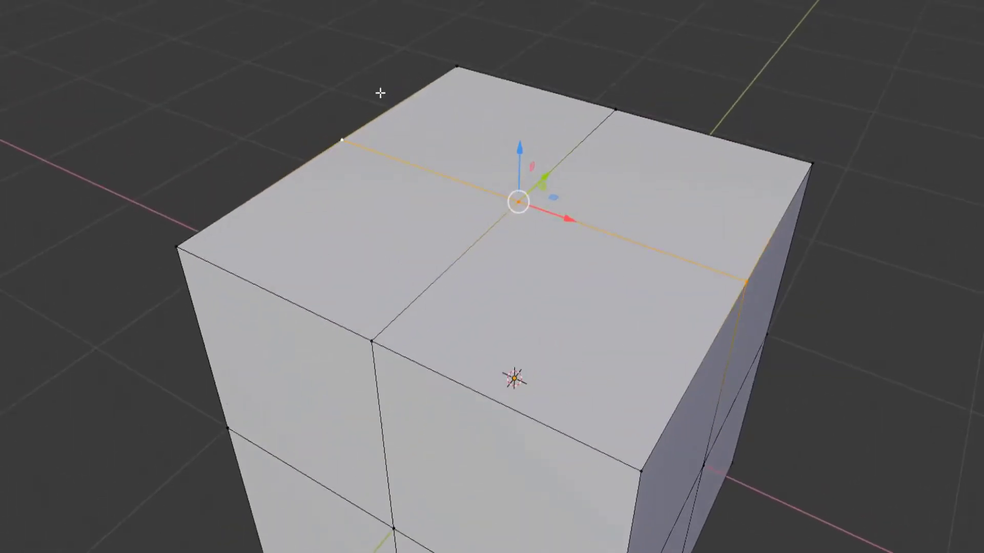
pyautogui.scroll(-3, 737, 387)
pyautogui.moveTo(639, 364); pyautogui.dragTo(617, 351, button='middle')
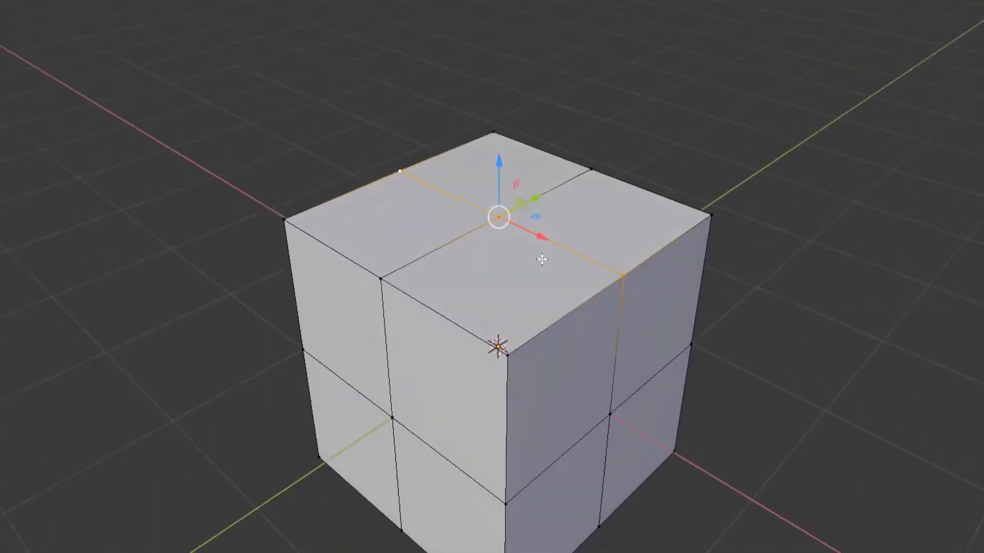
pyautogui.moveTo(498, 169); pyautogui.dragTo(495, 127)
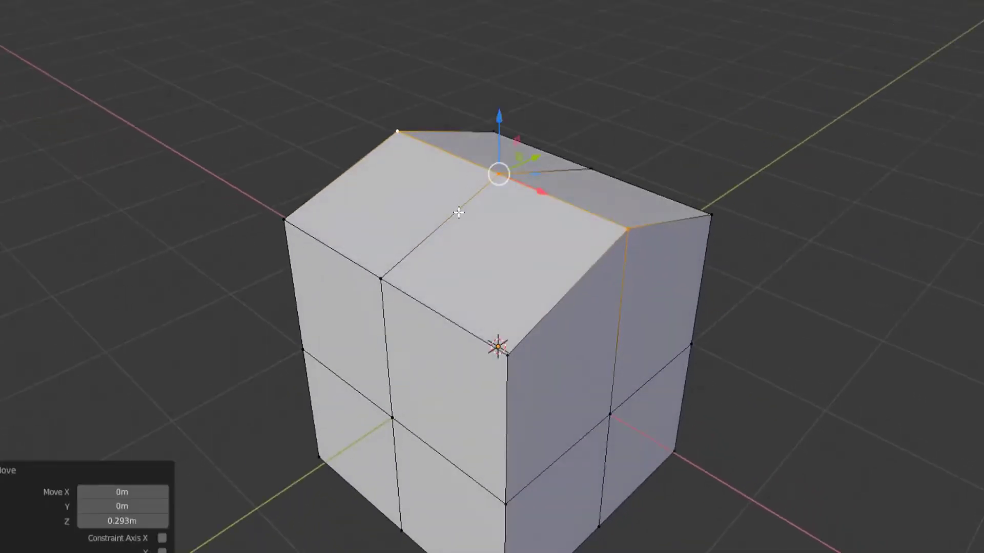
pyautogui.hotkey('alt', 'a')
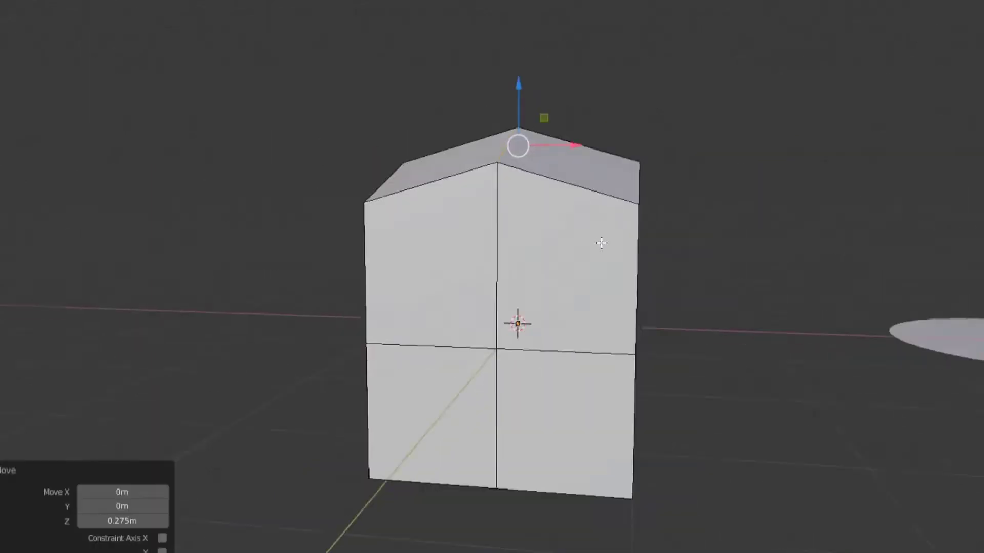
pyautogui.scroll(-3, 601, 243)
pyautogui.moveTo(601, 243); pyautogui.dragTo(516, 398, button='middle')
pyautogui.scroll(4, 539, 398)
pyautogui.scroll(2, 523, 437)
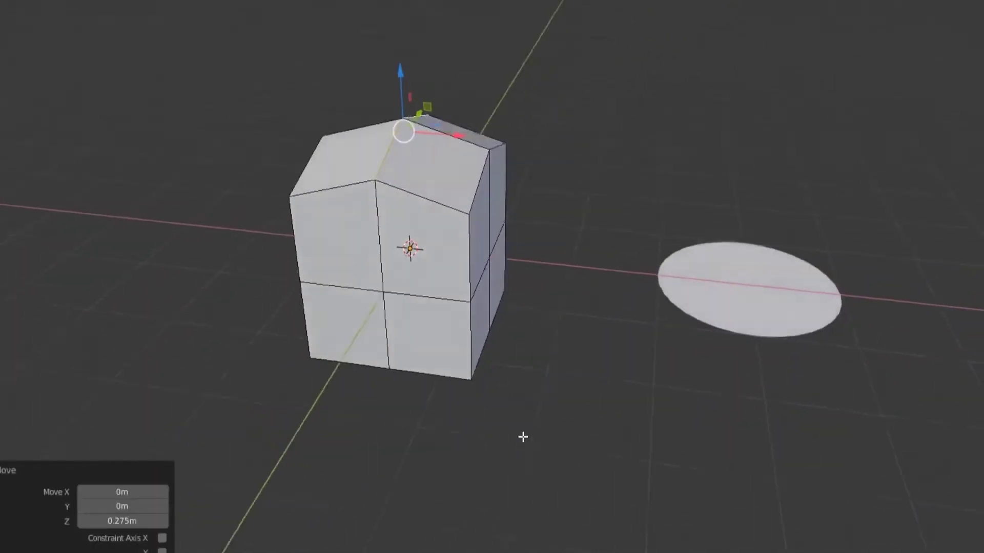
pyautogui.moveTo(530, 446); pyautogui.dragTo(500, 405, button='middle')
pyautogui.scroll(-2, 545, 425)
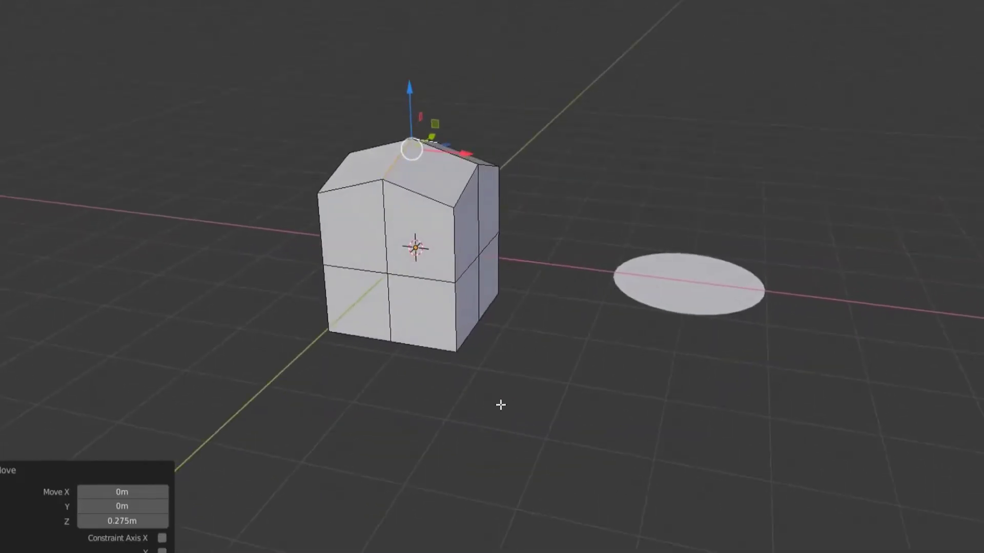